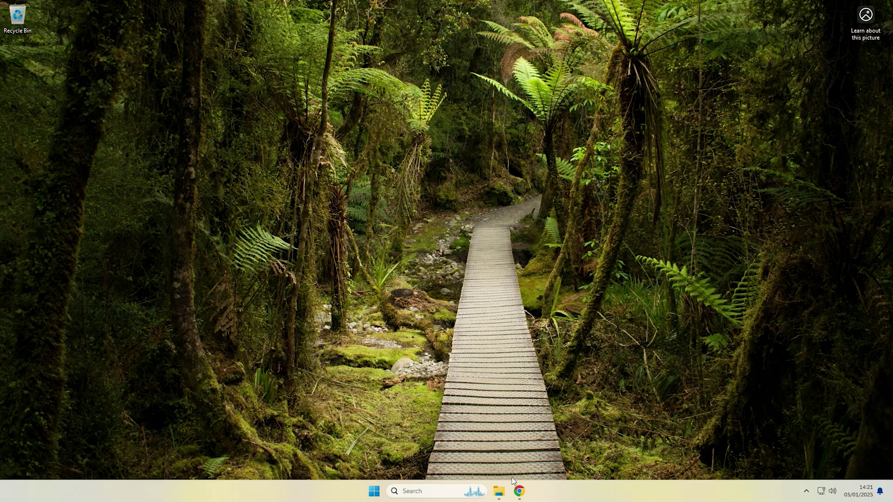
# Download AutoLogon.zip (496 KB) from the Autologon v3.10 page on Microsoft Learn
pyautogui.click(519, 491)
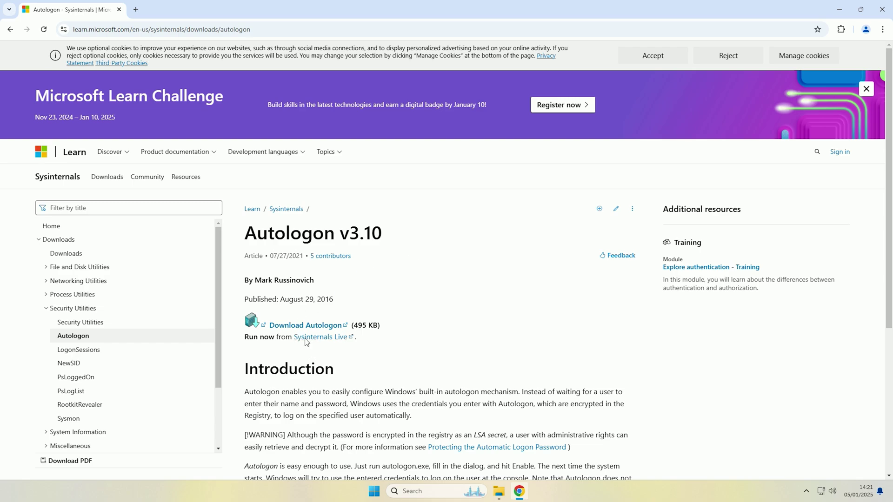
pyautogui.click(300, 325)
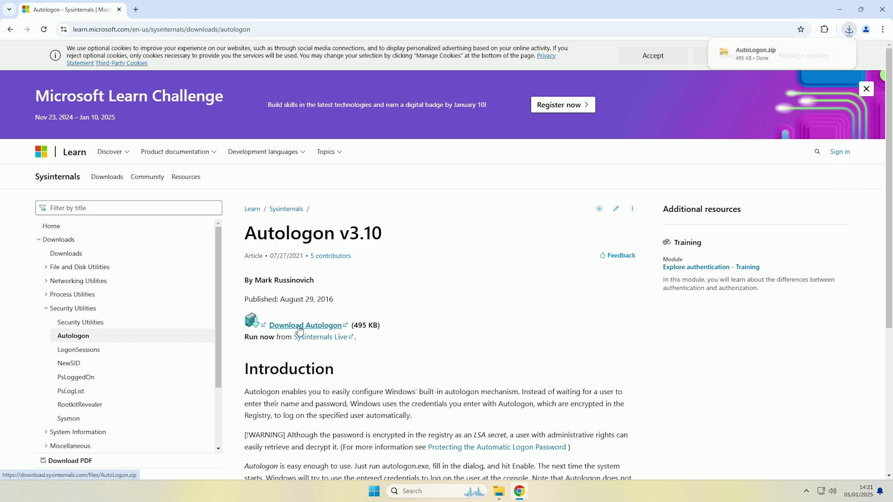
pyautogui.press('super+d')
# Extract AutoLogon.zip into an AutoLogon folder, delete the zip, and open the folder
pyautogui.click(499, 491)
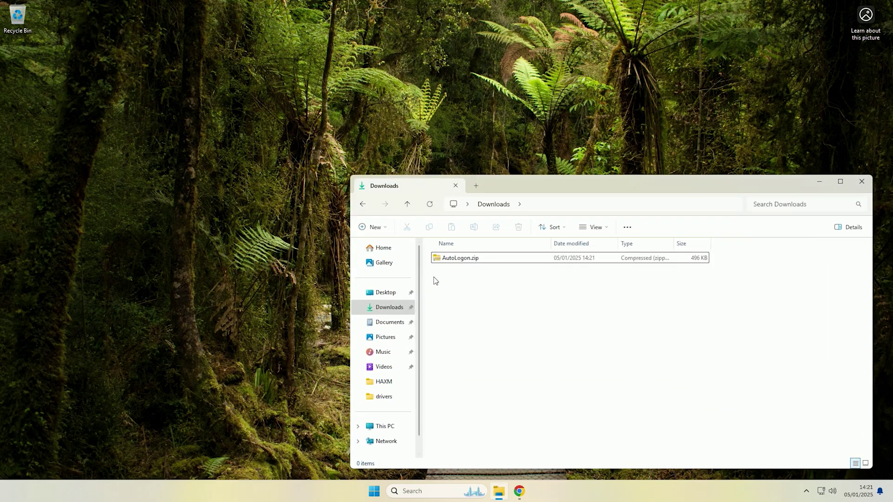
pyautogui.click(459, 258)
pyautogui.rightClick(458, 258)
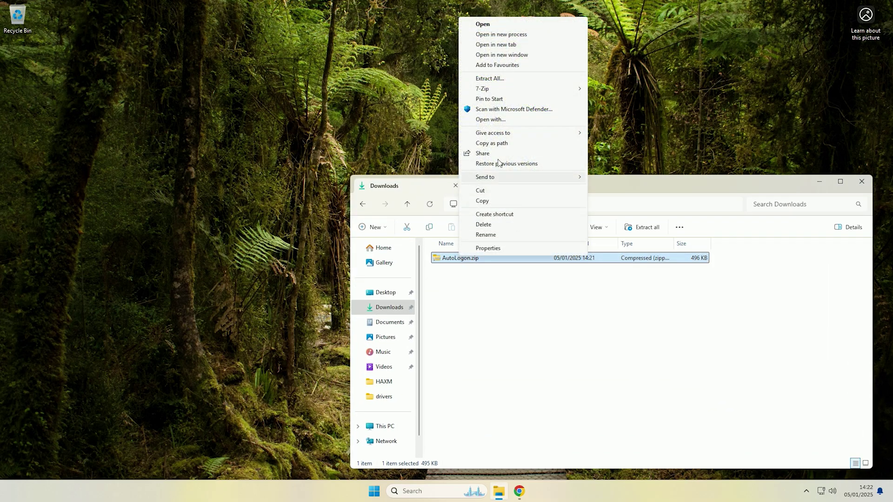
pyautogui.click(516, 177)
pyautogui.press('F2')
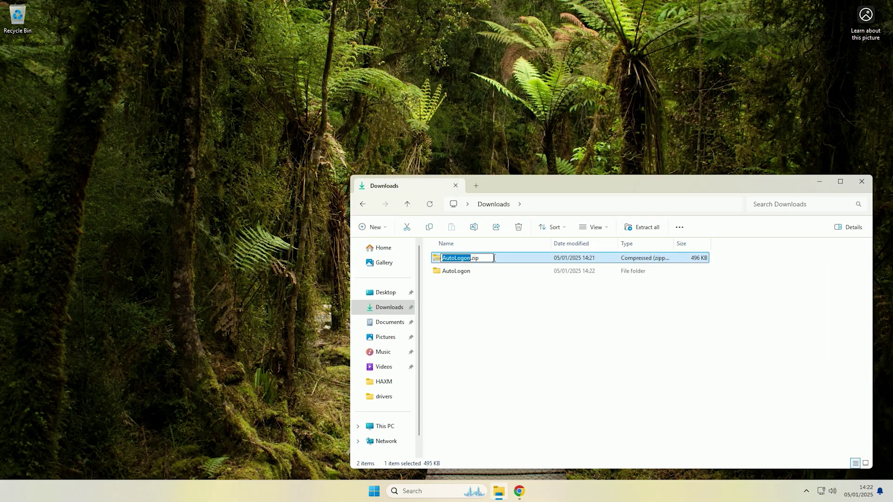
pyautogui.press('Escape')
pyautogui.press('Delete')
pyautogui.doubleClick(455, 259)
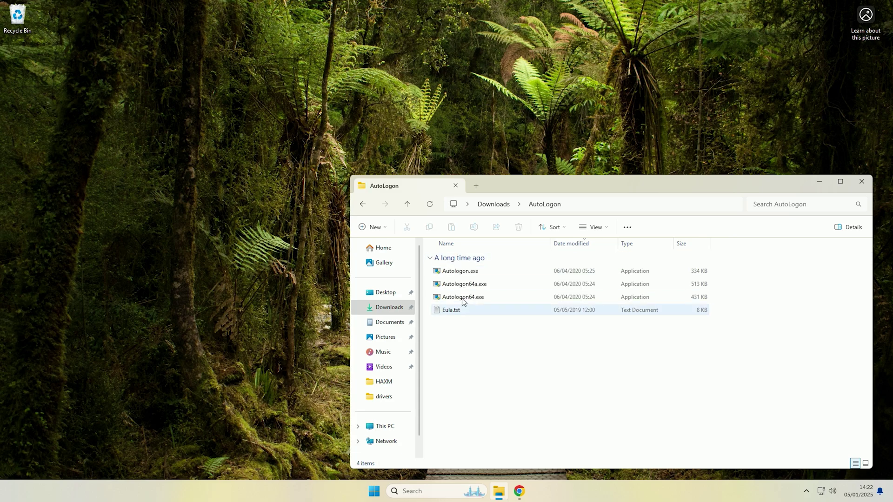
# Review the details of Autologon.exe, Autologon64a.exe and Autologon64.exe, ending on Autologon64.exe
pyautogui.click(465, 284)
pyautogui.click(469, 297)
pyautogui.click(454, 274)
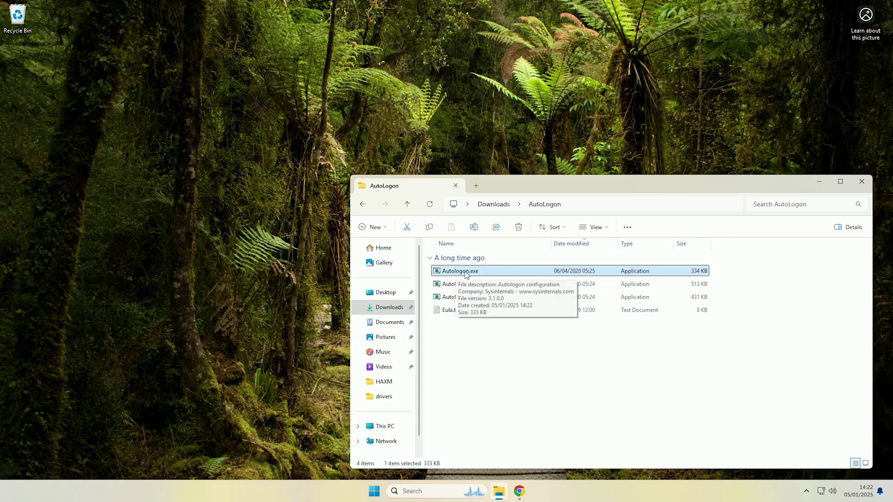
pyautogui.click(514, 365)
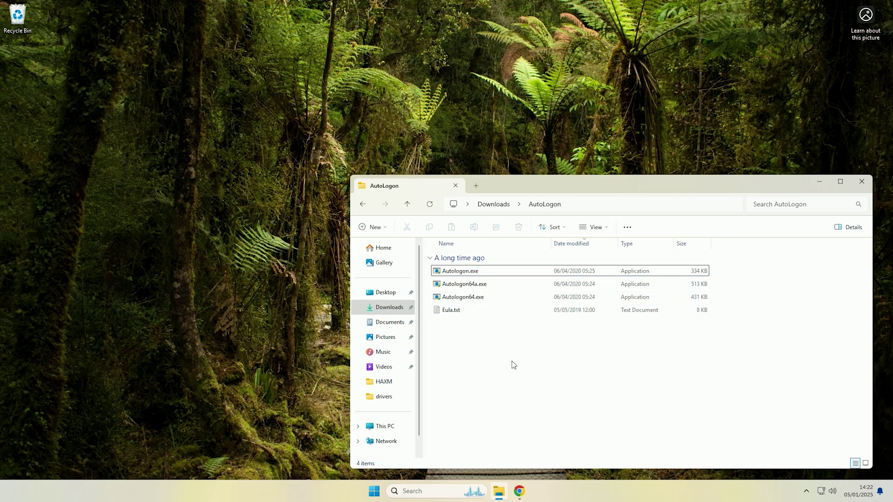
pyautogui.click(471, 285)
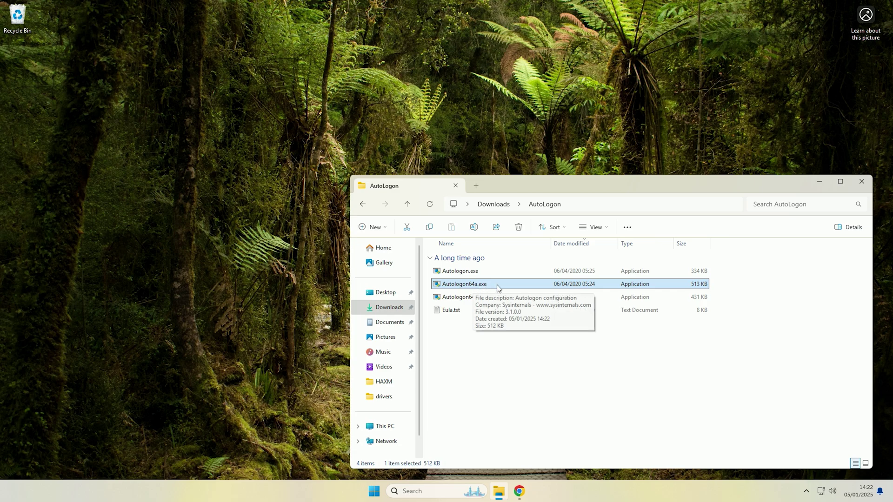
pyautogui.click(522, 343)
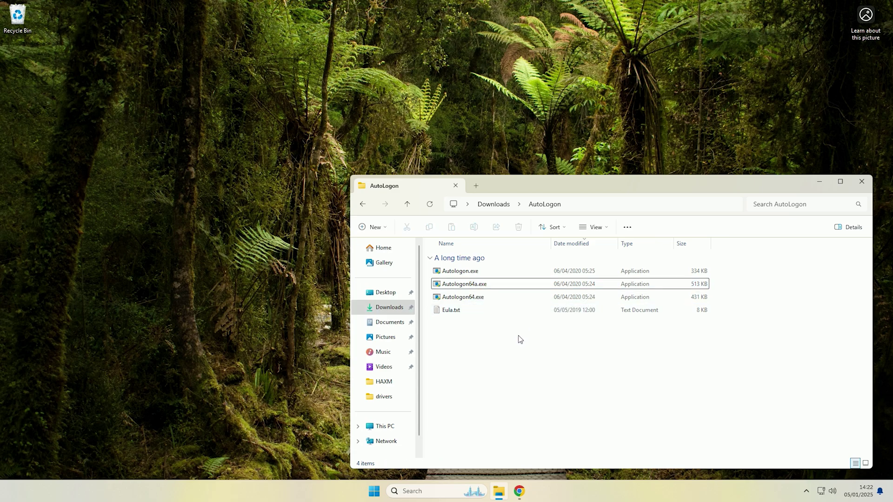
pyautogui.click(461, 299)
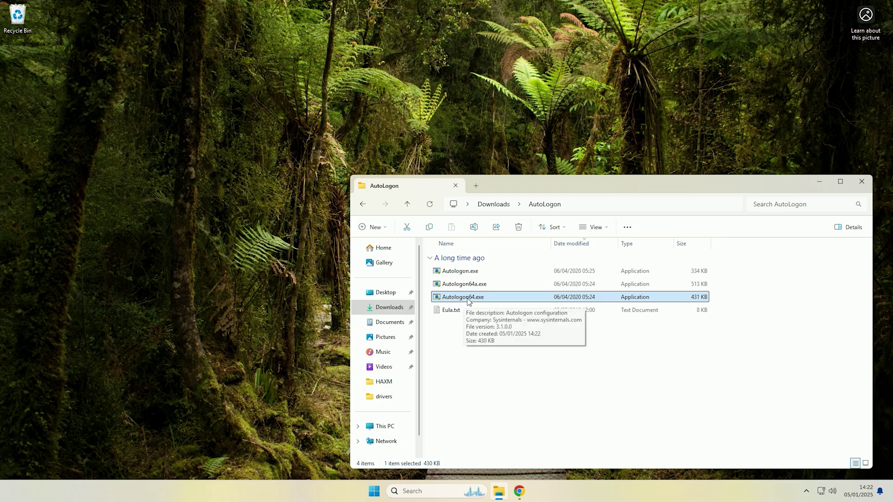
pyautogui.click(516, 373)
pyautogui.click(478, 303)
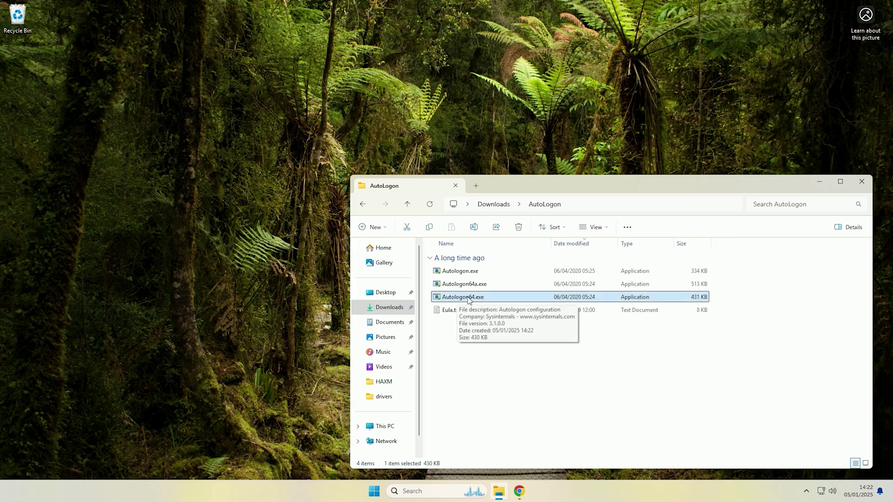
pyautogui.rightClick(478, 304)
# Run Autologon64.exe as administrator and check the prefilled username and domain DESKTOP-C81824V
pyautogui.click(508, 179)
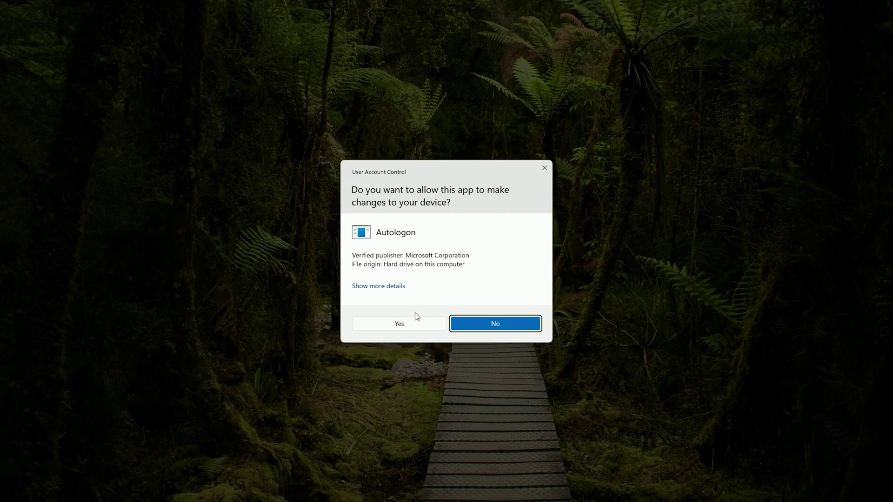
pyautogui.click(417, 324)
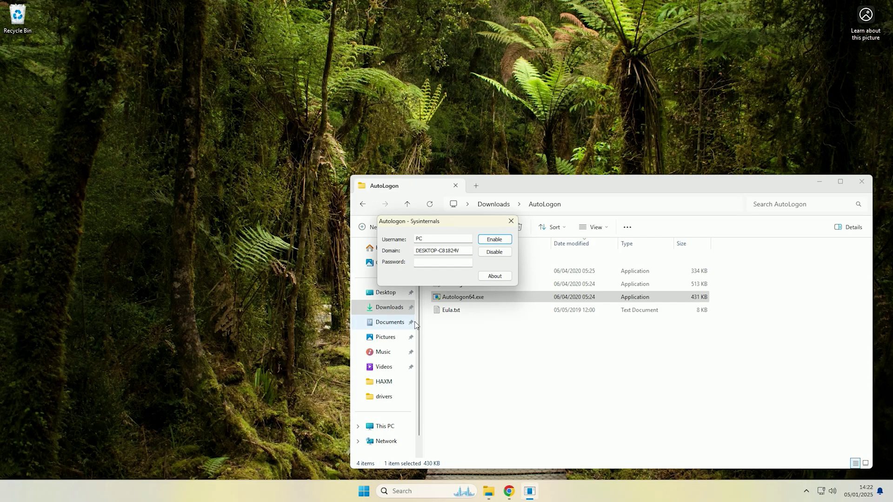
pyautogui.click(421, 263)
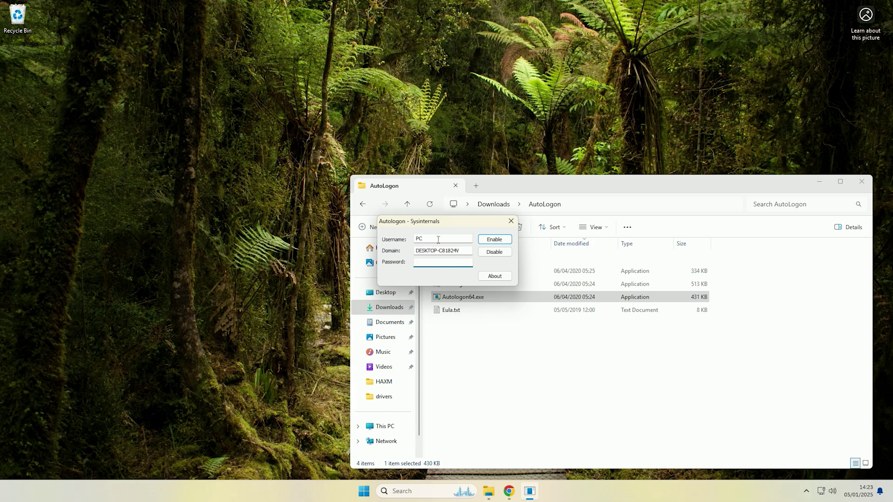
pyautogui.click(440, 240)
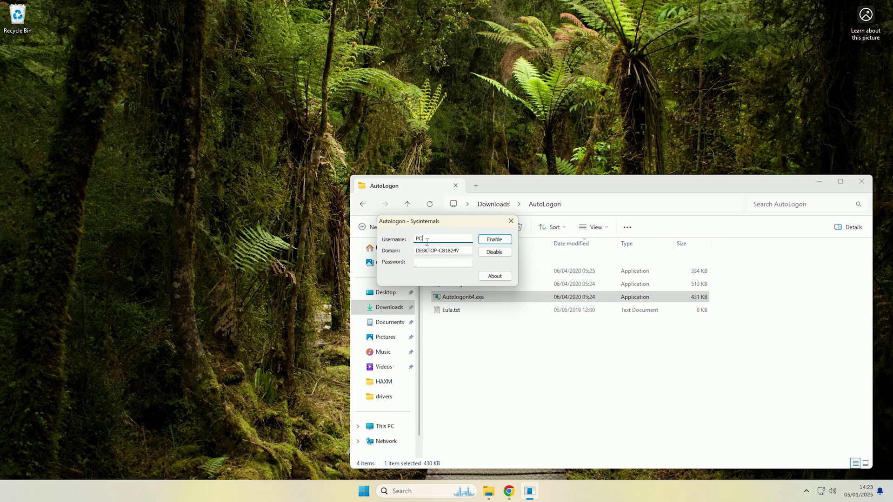
pyautogui.click(452, 252)
pyautogui.moveTo(463, 251); pyautogui.dragTo(379, 254)
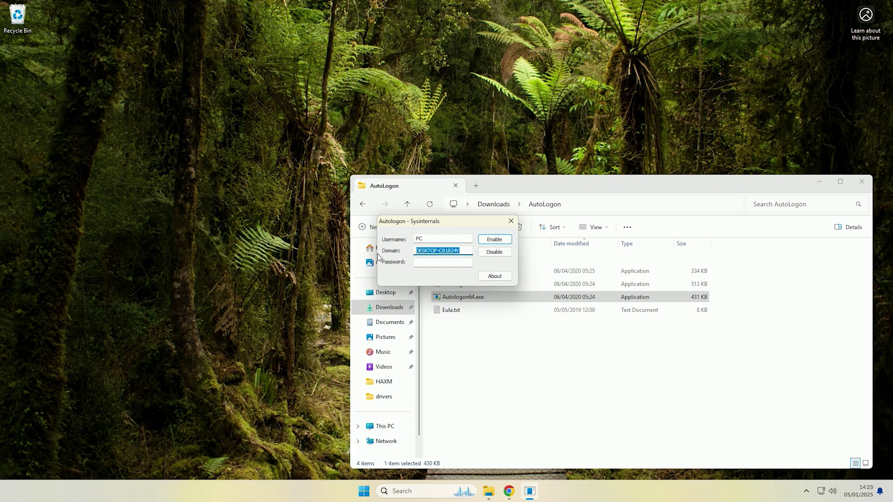
pyautogui.press('super')
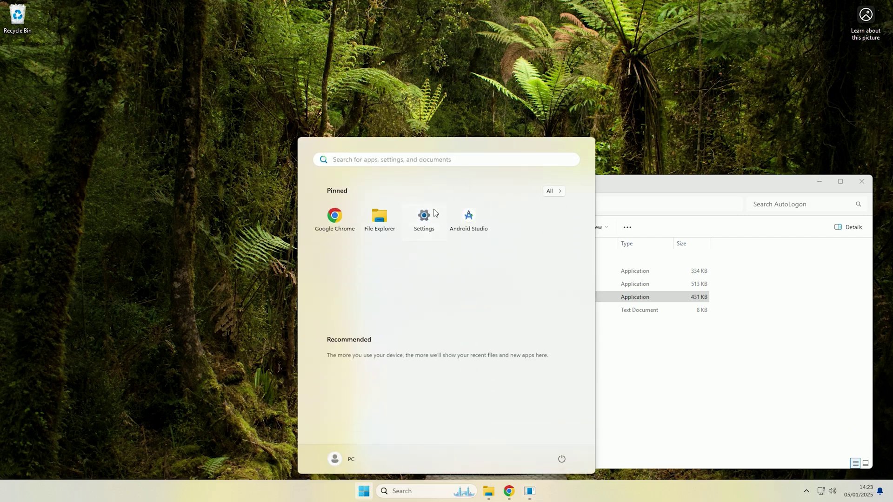
# Go to the System > About page in Windows Settings
pyautogui.click(432, 212)
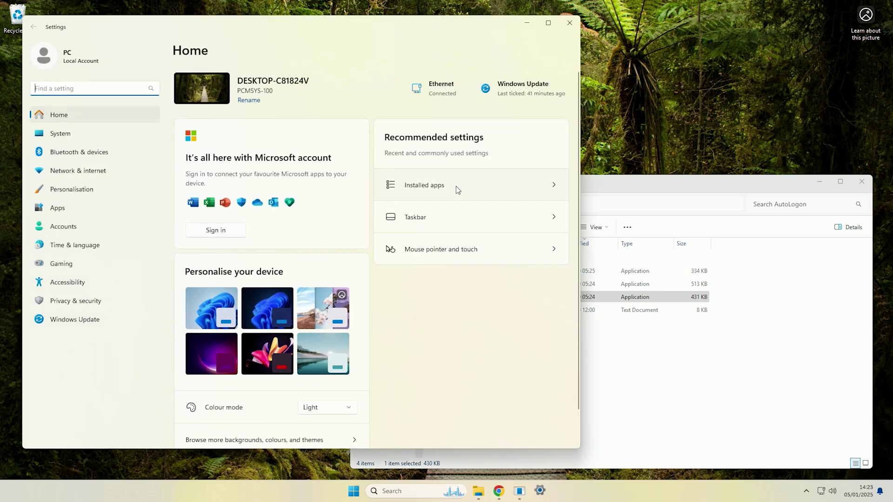
pyautogui.click(84, 136)
pyautogui.scroll(-5, 373, 280)
pyautogui.click(233, 420)
# Check the full computer name DESKTOP-C81824V and WORKGROUP in System Properties, then close it
pyautogui.click(258, 235)
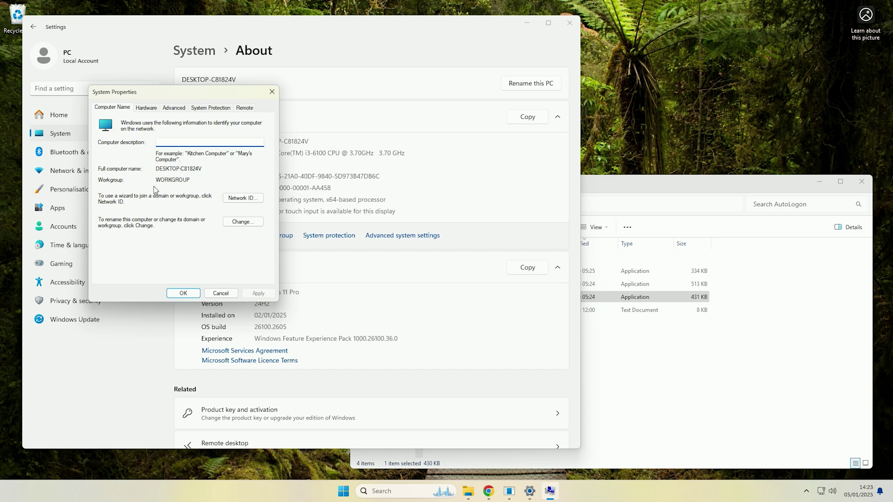
pyautogui.moveTo(204, 185); pyautogui.dragTo(153, 188)
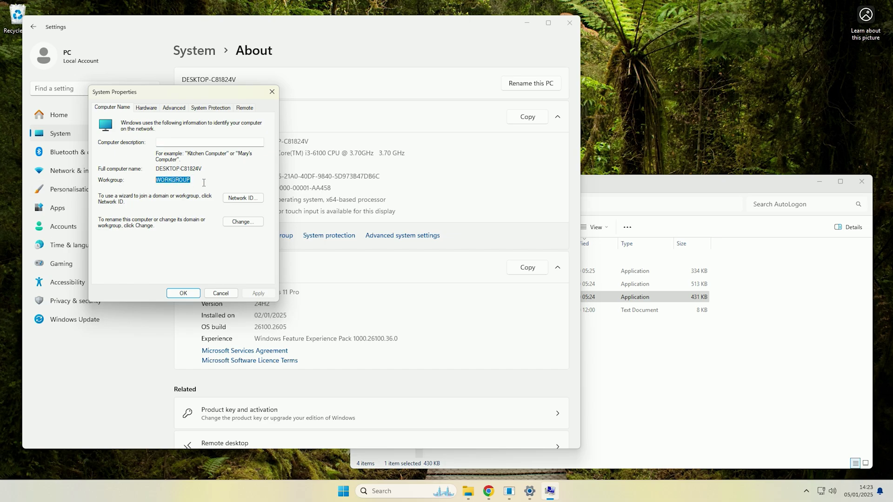
pyautogui.click(201, 183)
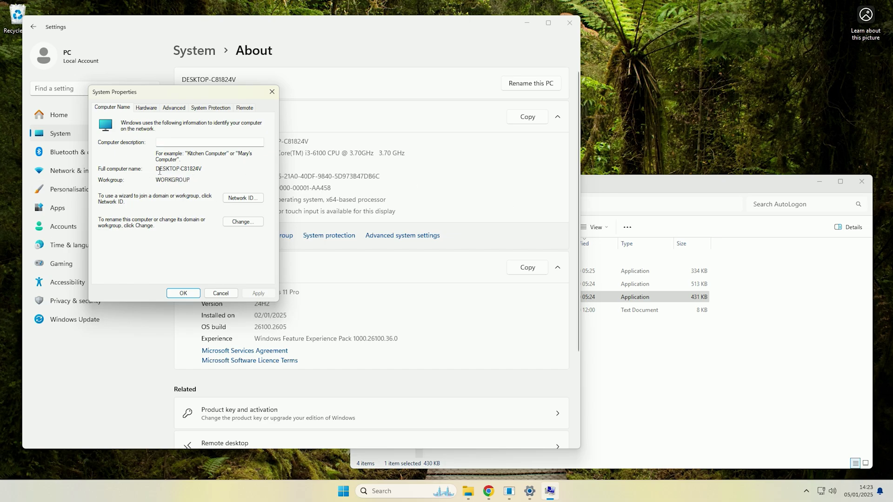
pyautogui.moveTo(201, 170); pyautogui.dragTo(180, 170)
pyautogui.click(189, 180)
pyautogui.click(272, 92)
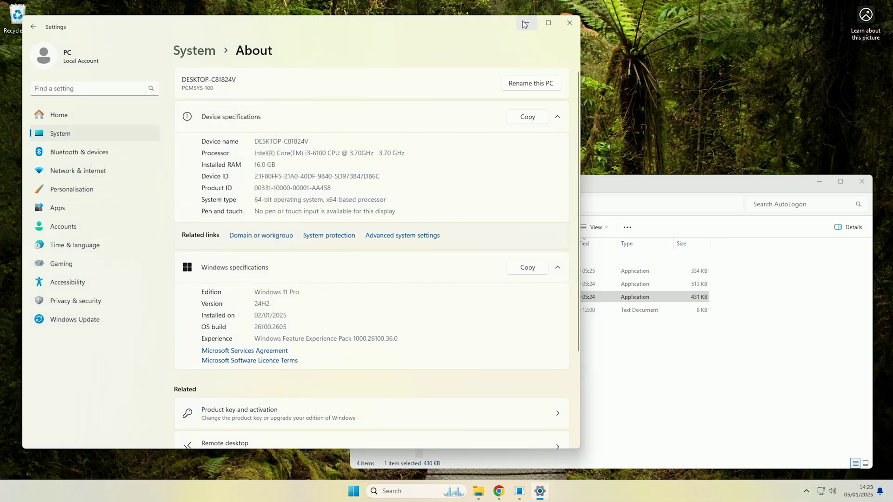
pyautogui.click(527, 22)
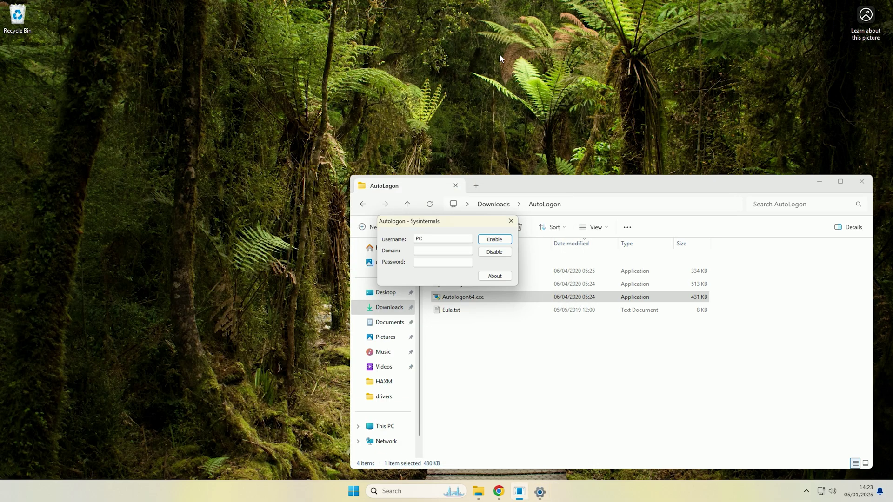
# Enable automatic sign-in for the local account PC with its password and confirm the success message
pyautogui.click(423, 250)
pyautogui.click(434, 261)
pyautogui.click(418, 252)
pyautogui.click(418, 264)
pyautogui.write('•••••••')
pyautogui.click(500, 243)
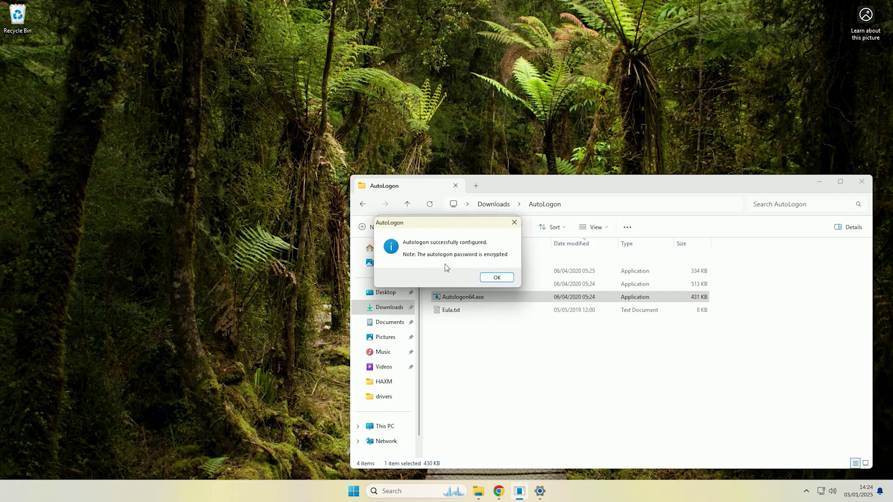
pyautogui.click(497, 278)
pyautogui.click(364, 491)
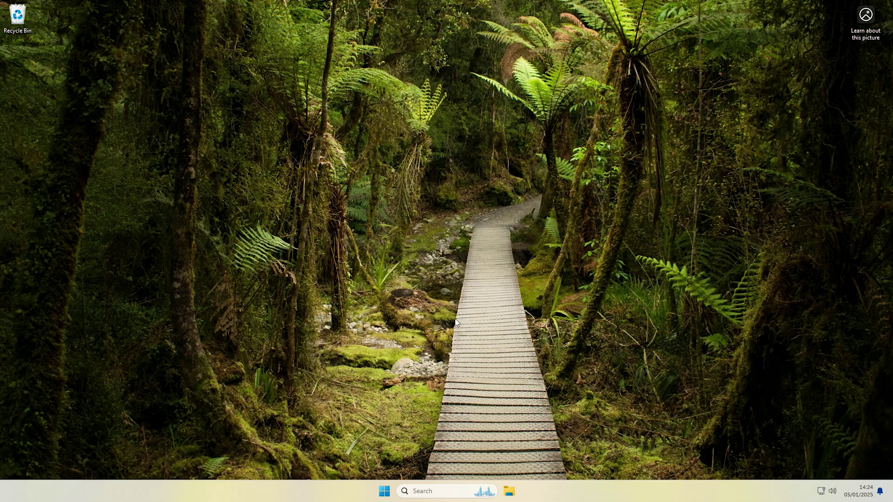
# Relaunch Autologon64.exe as administrator from Downloads > AutoLogon
pyautogui.click(509, 491)
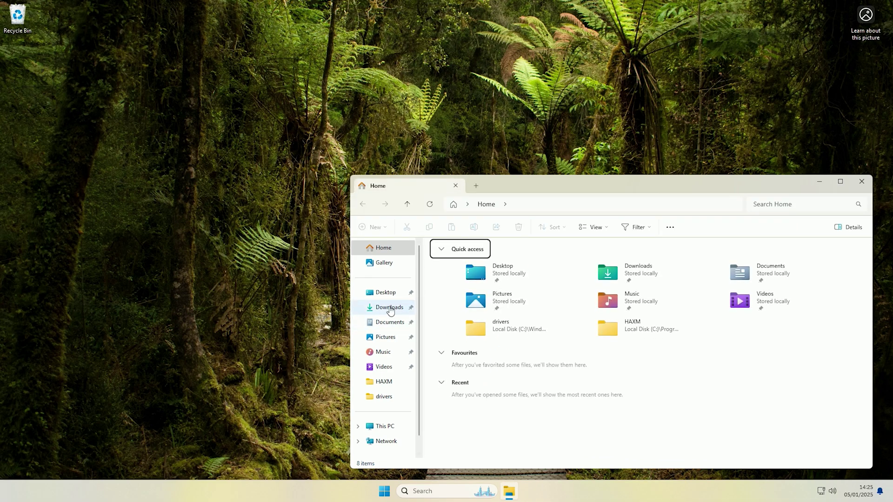
pyautogui.click(389, 307)
pyautogui.doubleClick(484, 260)
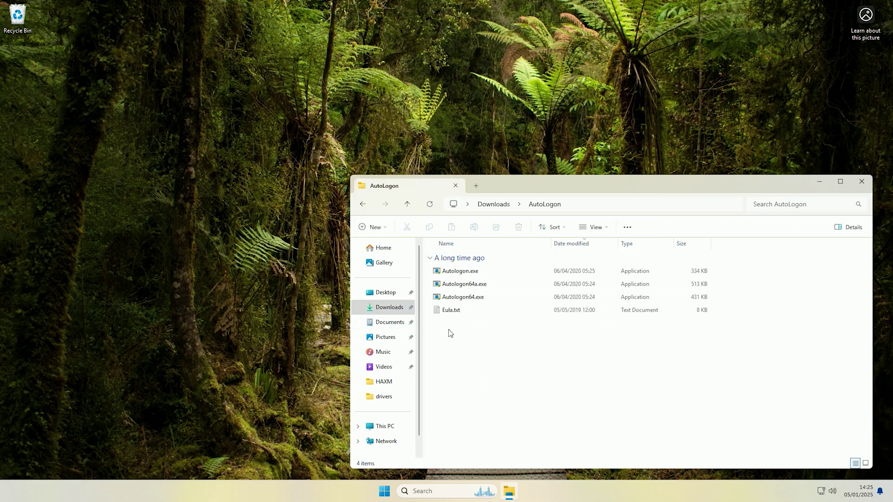
pyautogui.rightClick(476, 300)
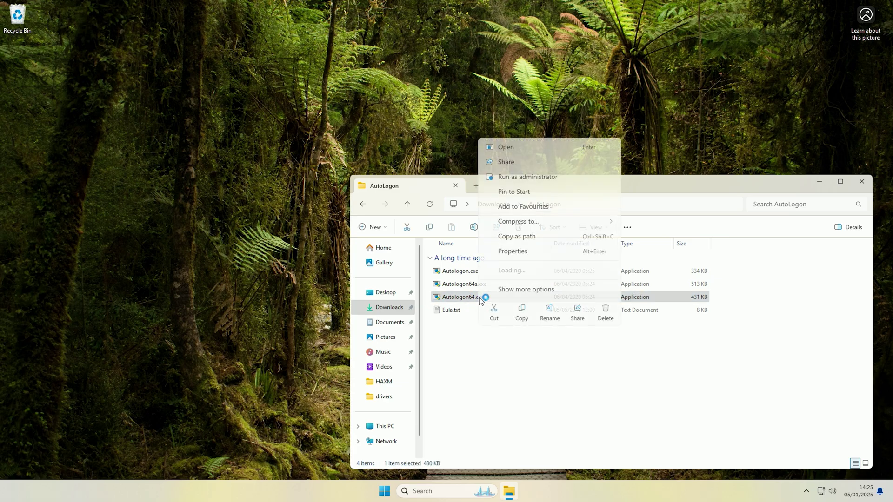
pyautogui.click(531, 180)
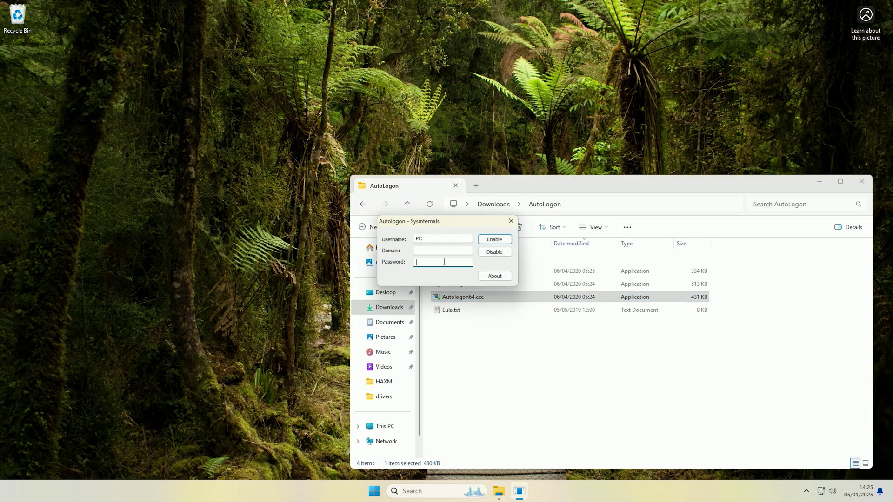
# Disable automatic sign-in in Autologon and dismiss the confirmation
pyautogui.write('••••••')
pyautogui.click(494, 251)
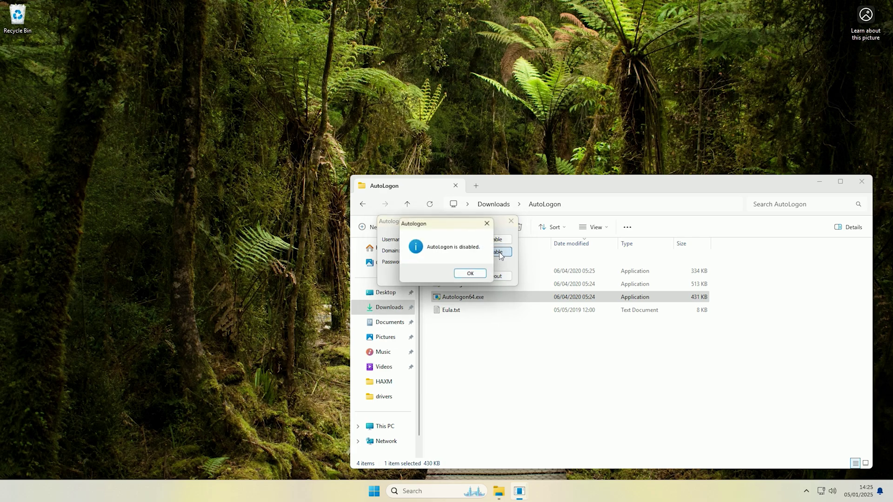
pyautogui.click(472, 276)
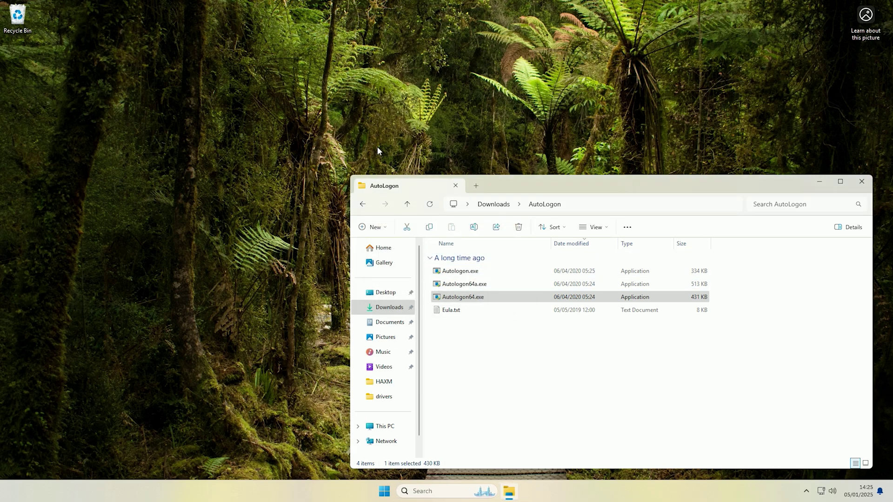
pyautogui.click(488, 300)
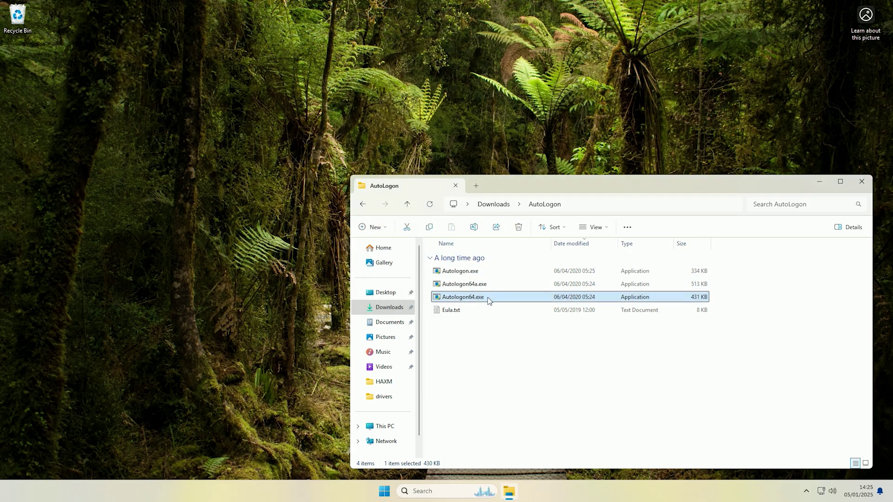
# Launch Autologon64.exe again as administrator, approving the UAC prompt
pyautogui.moveTo(488, 300)
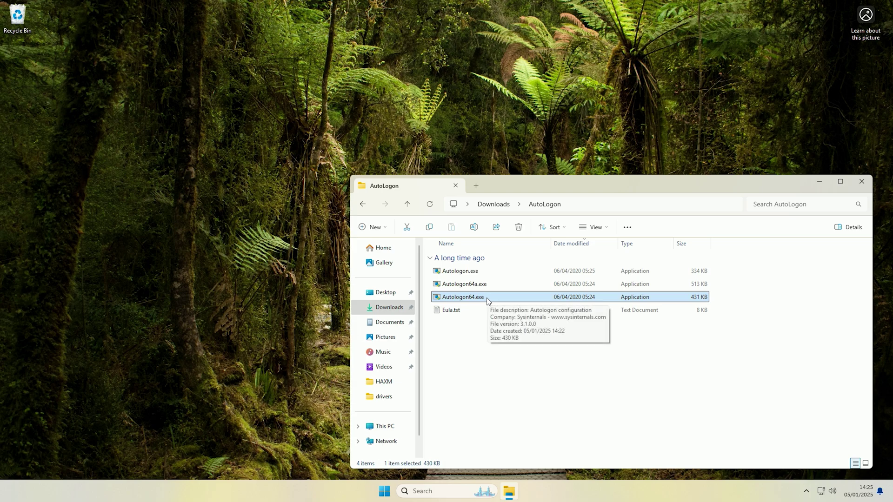
pyautogui.rightClick(488, 300)
pyautogui.click(574, 175)
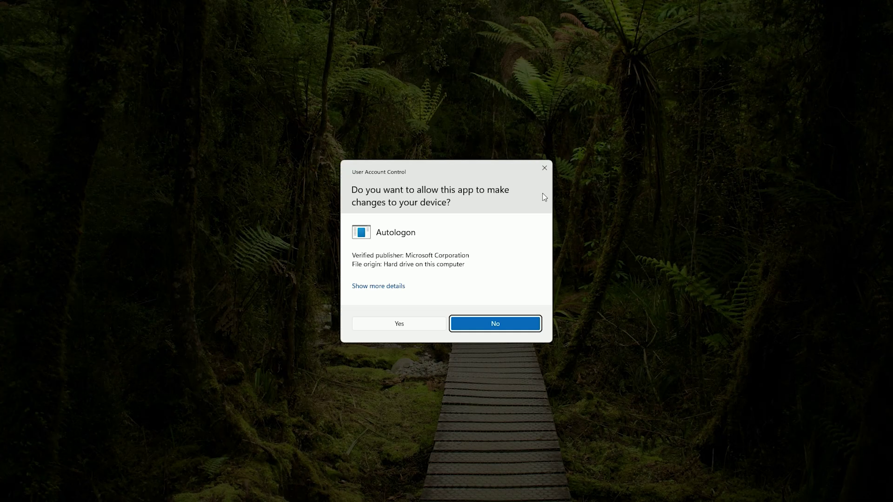
pyautogui.click(397, 324)
# Clear the domain, enter the Microsoft account e-mail and password, and enable automatic sign-in
pyautogui.press('BackSpace')
pyautogui.hotkey('shift', 'Tab')
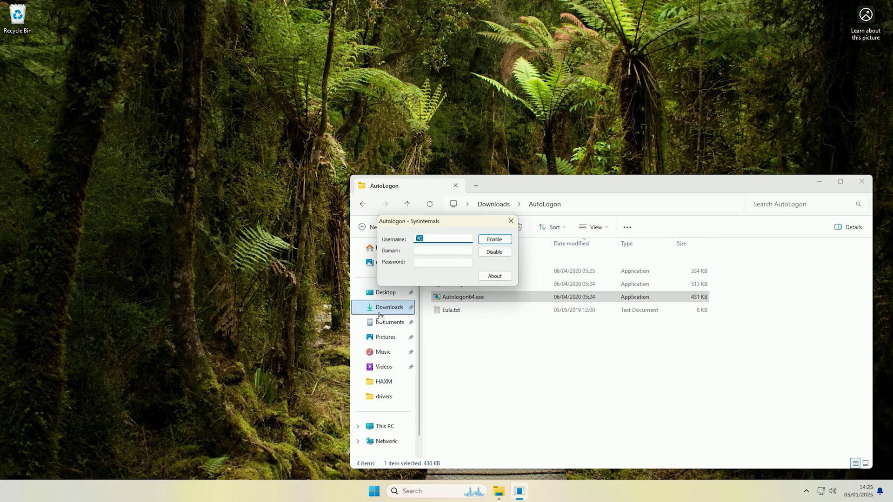
pyautogui.hotkey('ctrl', 'v')
pyautogui.click(425, 262)
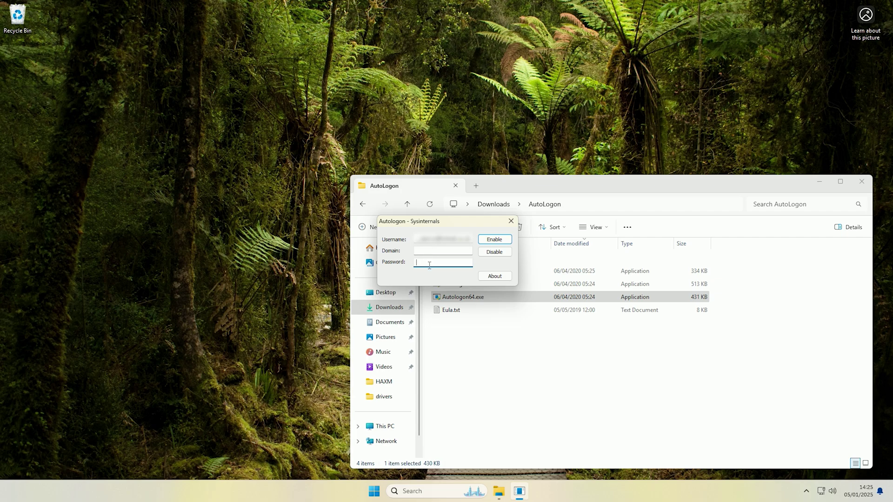
pyautogui.write('••')
pyautogui.hotkey('ctrl', 'v')
pyautogui.click(501, 240)
pyautogui.click(490, 279)
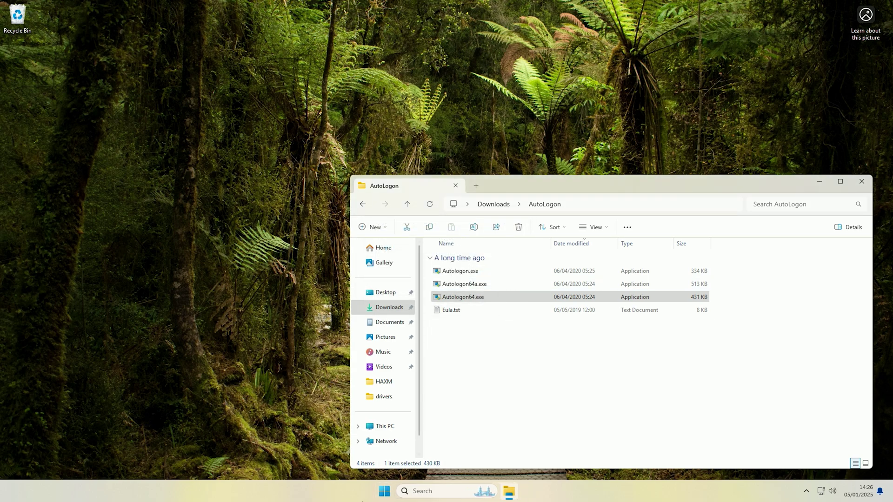
# Restart the PC, then show the other users, including PC, from the Start menu account options
pyautogui.click(384, 492)
pyautogui.click(564, 458)
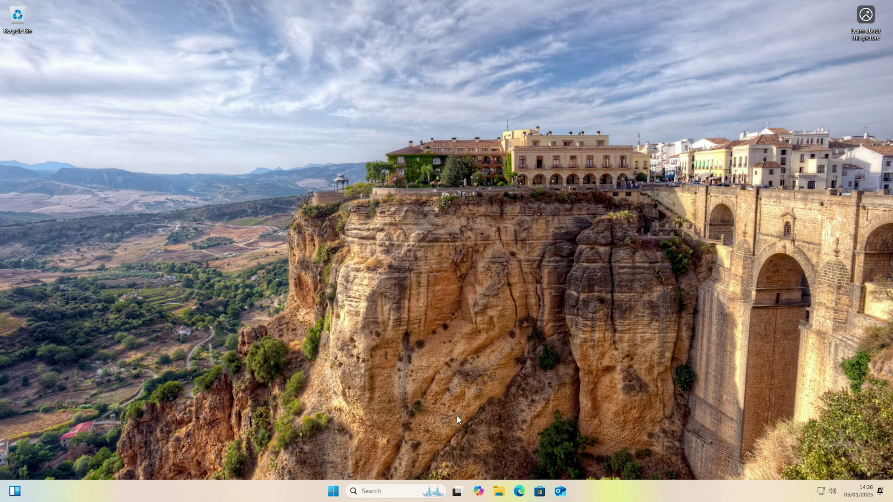
pyautogui.press('super')
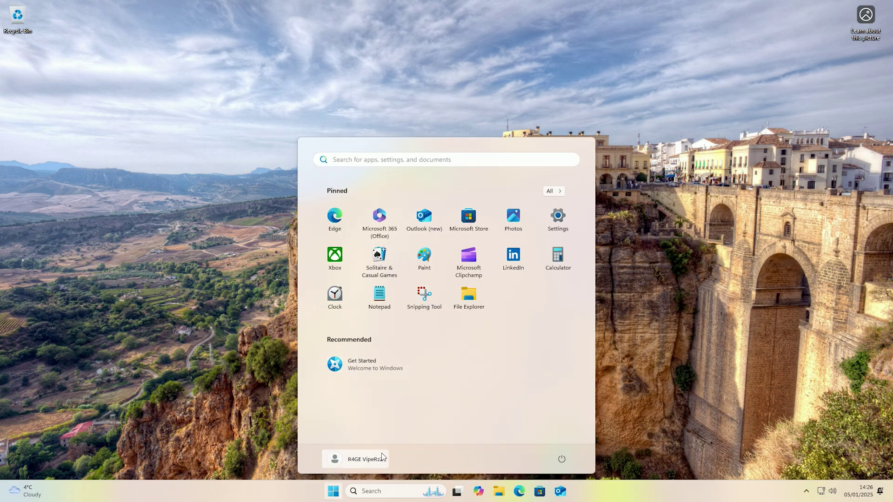
pyautogui.click(460, 353)
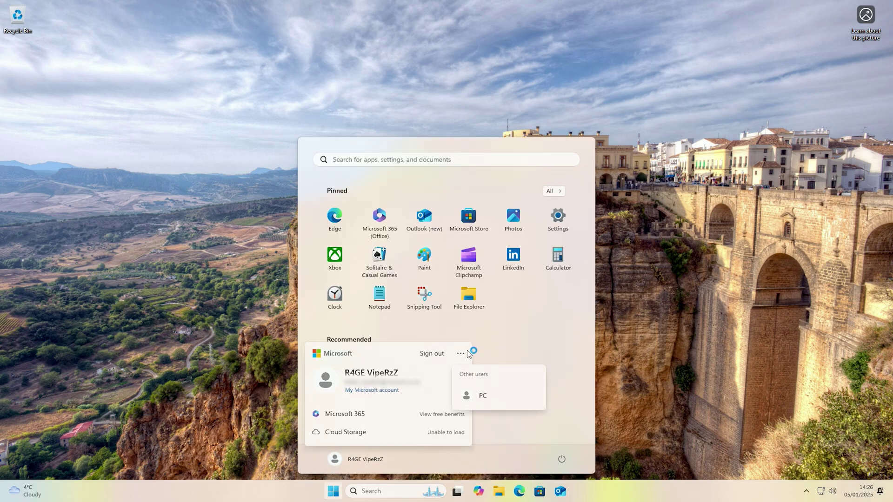